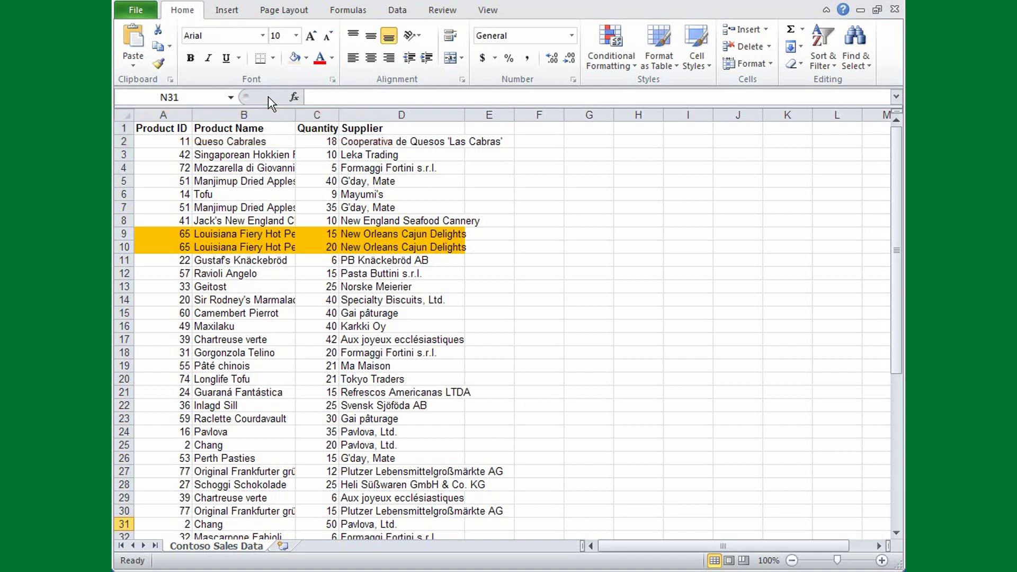
Style header row 1 with Heading 1 and a light blue theme fill.
left_click(123, 128)
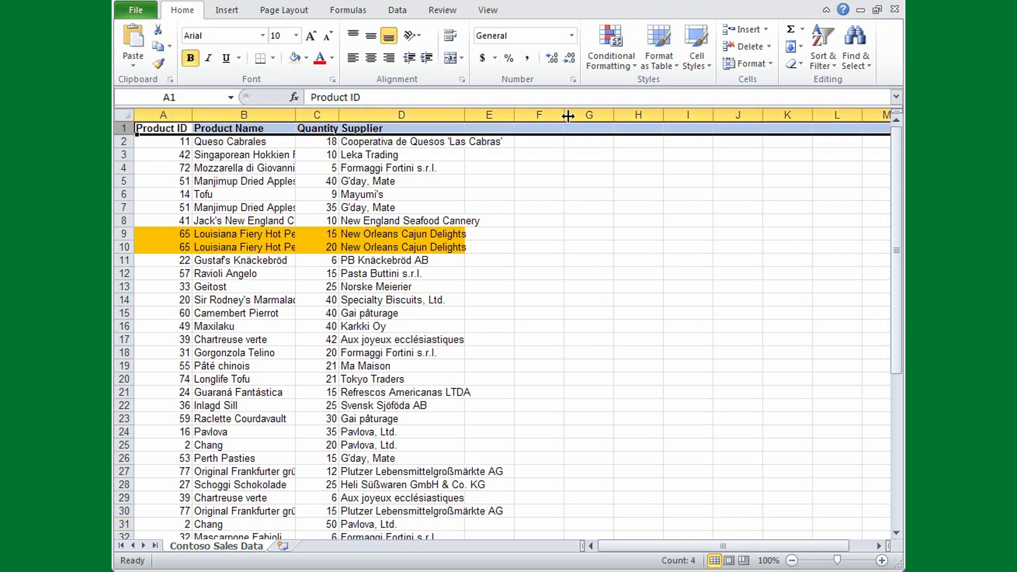
left_click(704, 60)
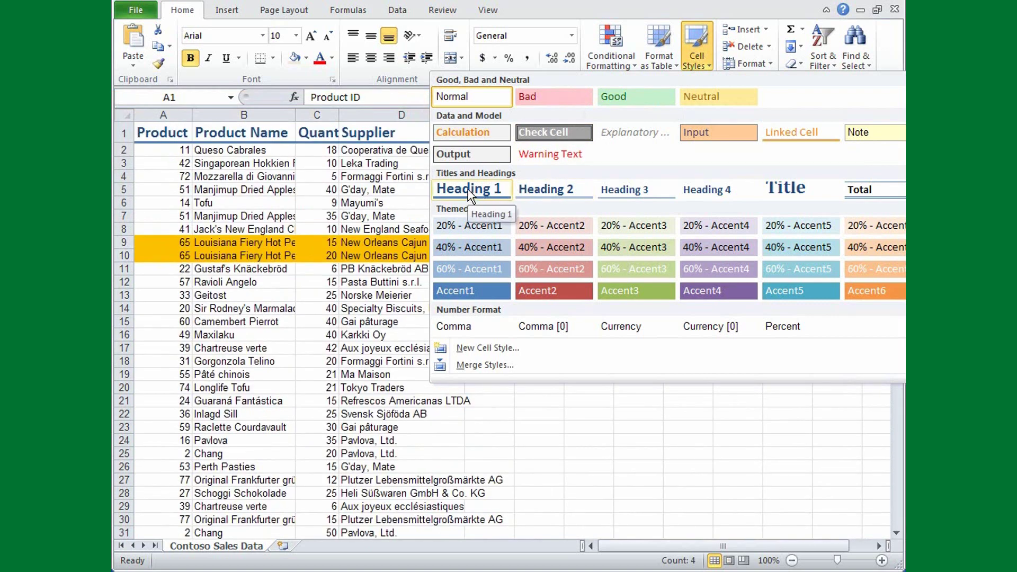
left_click(469, 194)
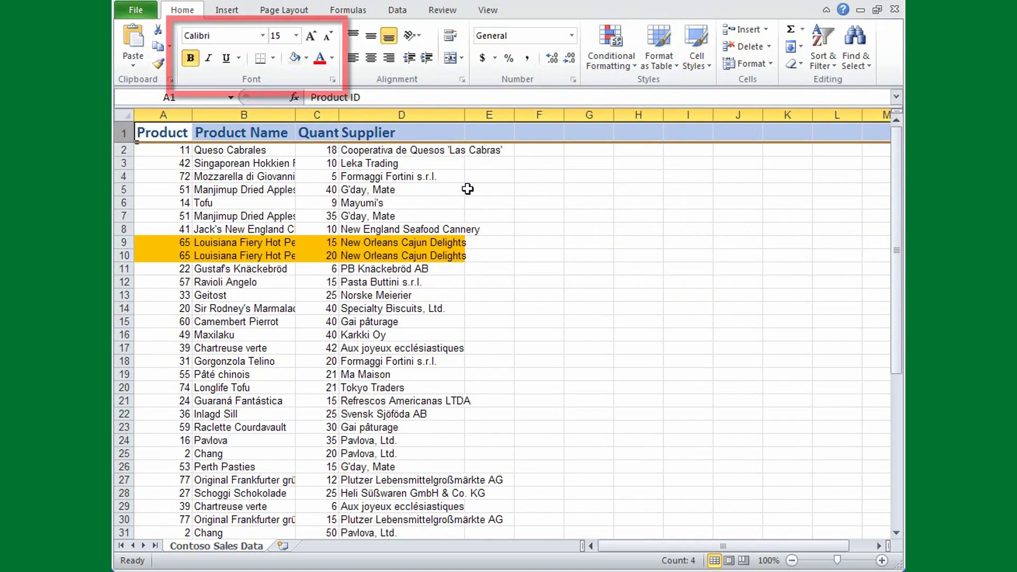
left_click(307, 57)
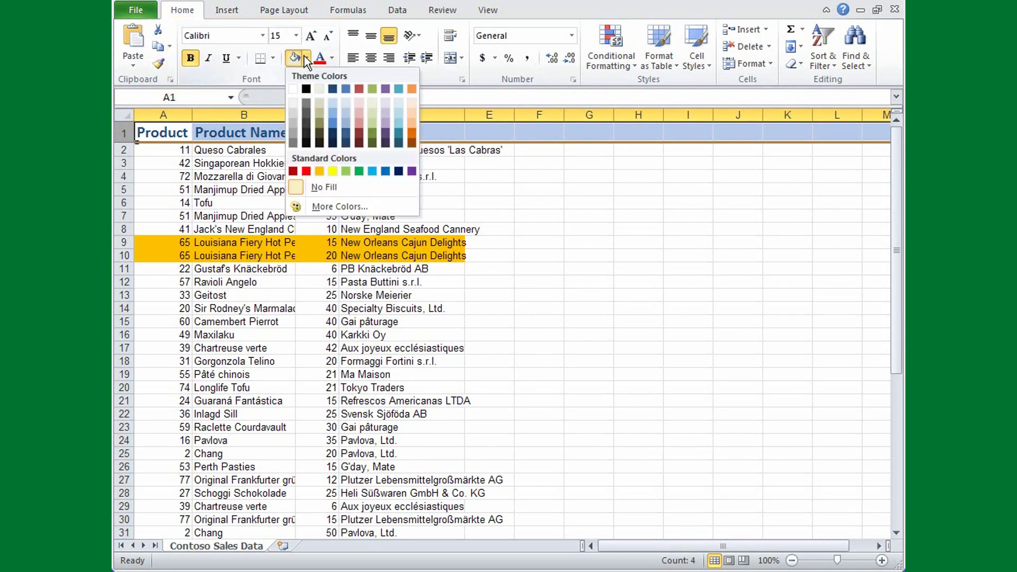
left_click(319, 89)
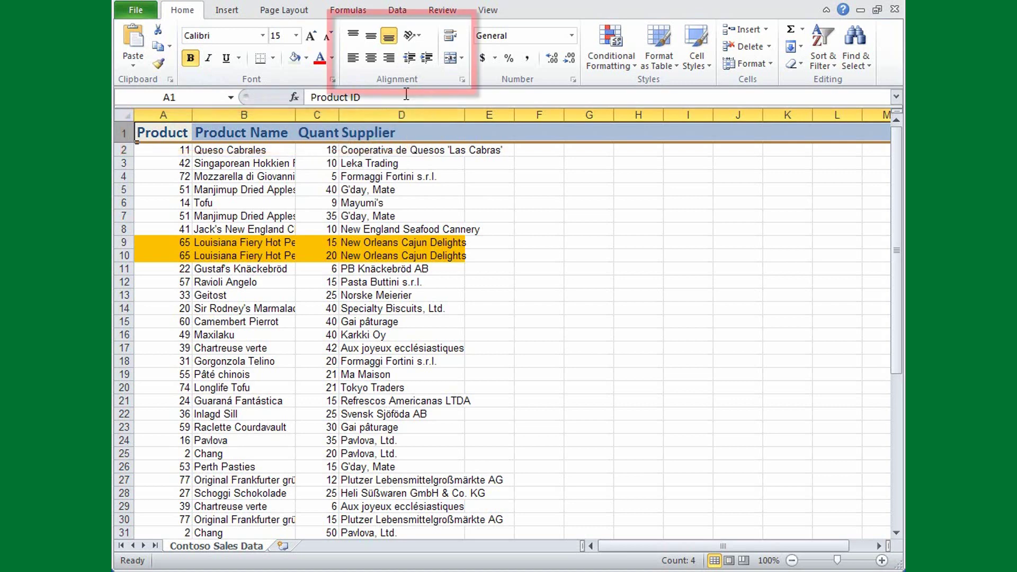
Auto-fit all columns on the whole sheet so full headers and product and supplier names show.
left_click(452, 36)
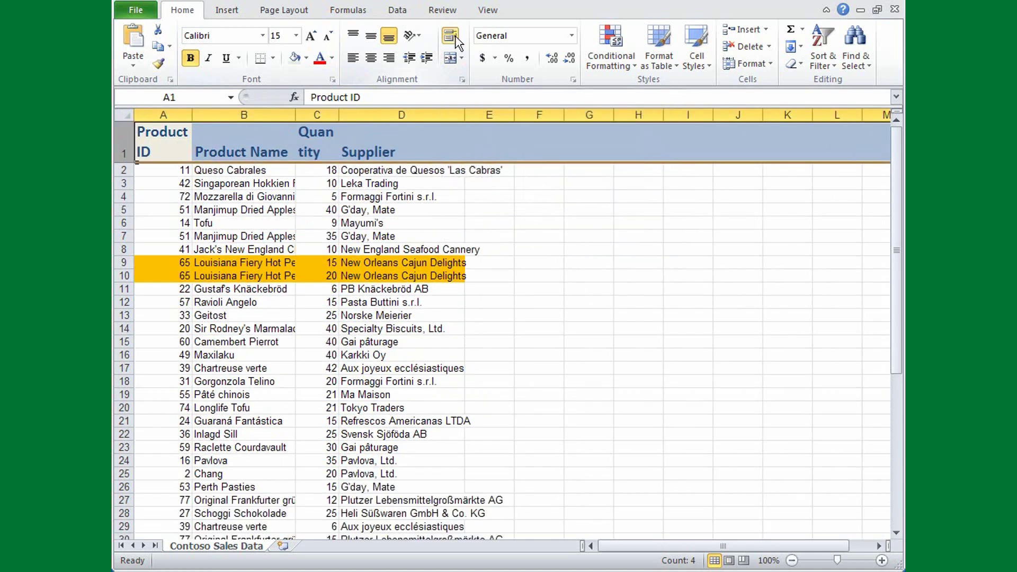
key("ctrl+z")
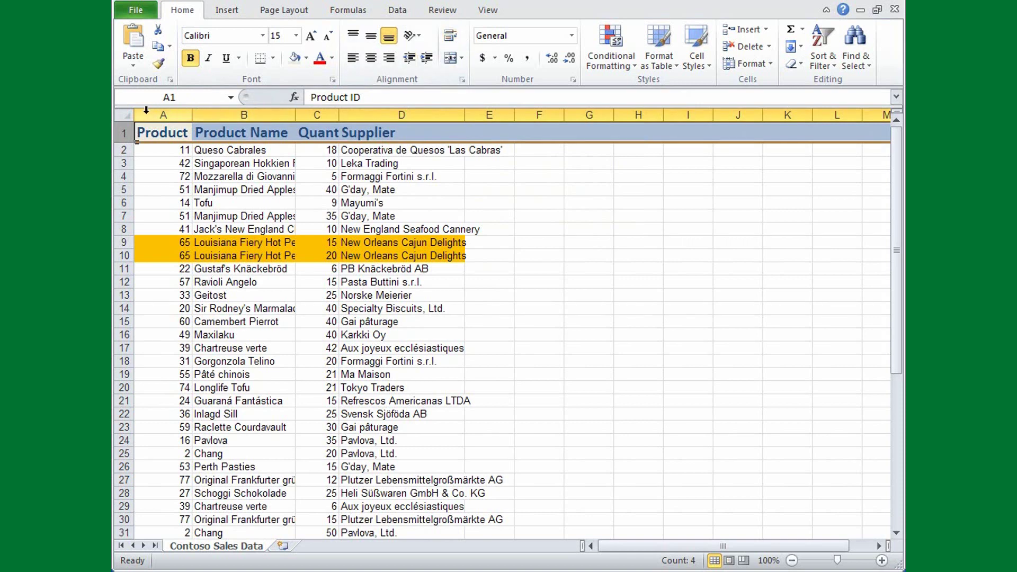
left_click(127, 115)
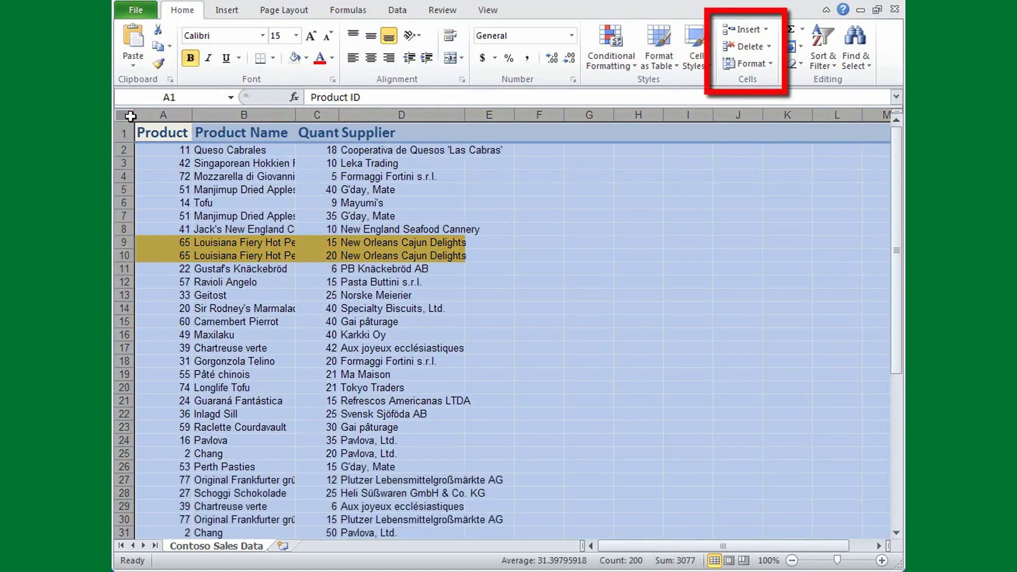
left_click(768, 64)
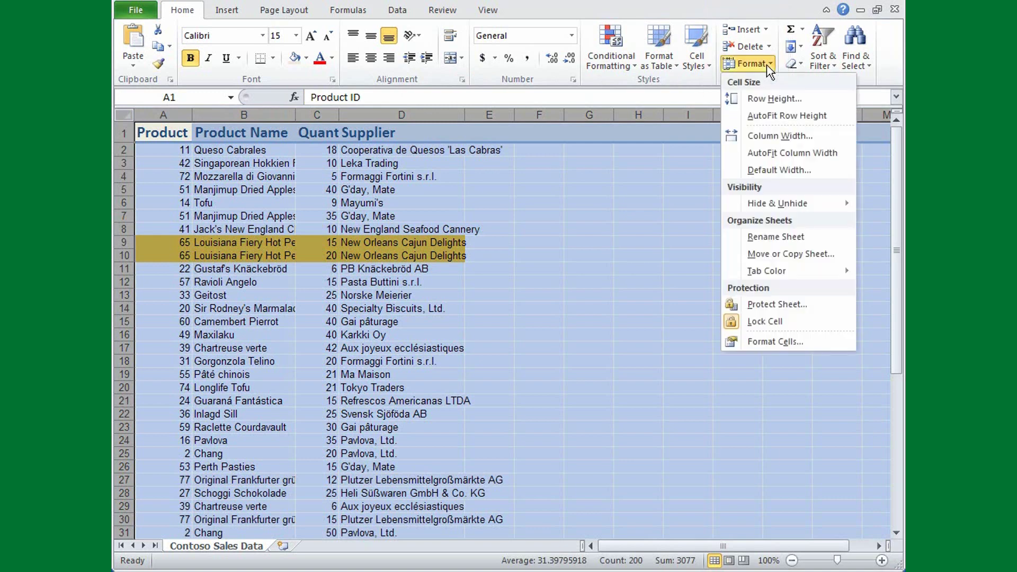
left_click(782, 158)
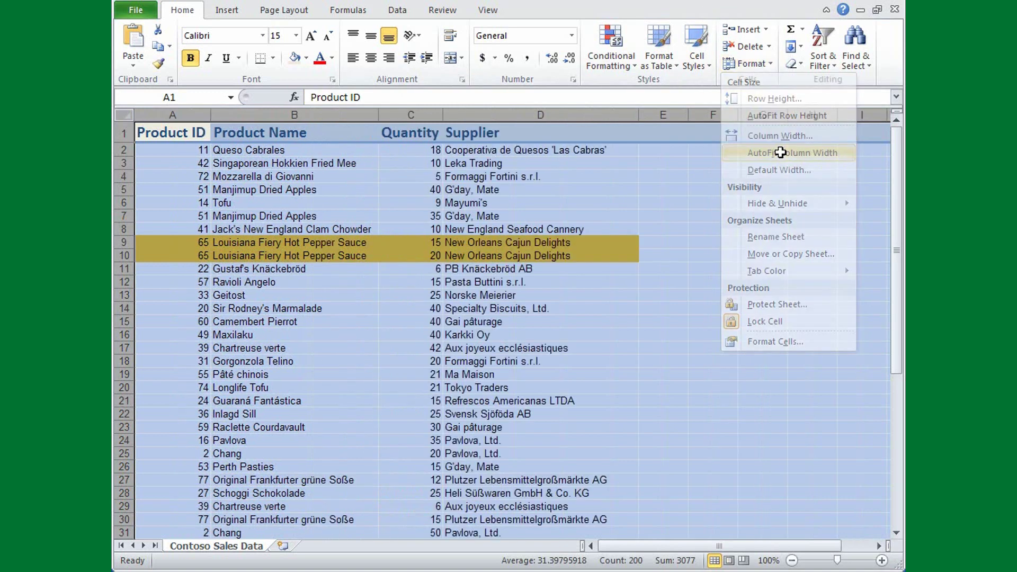
left_click(419, 152)
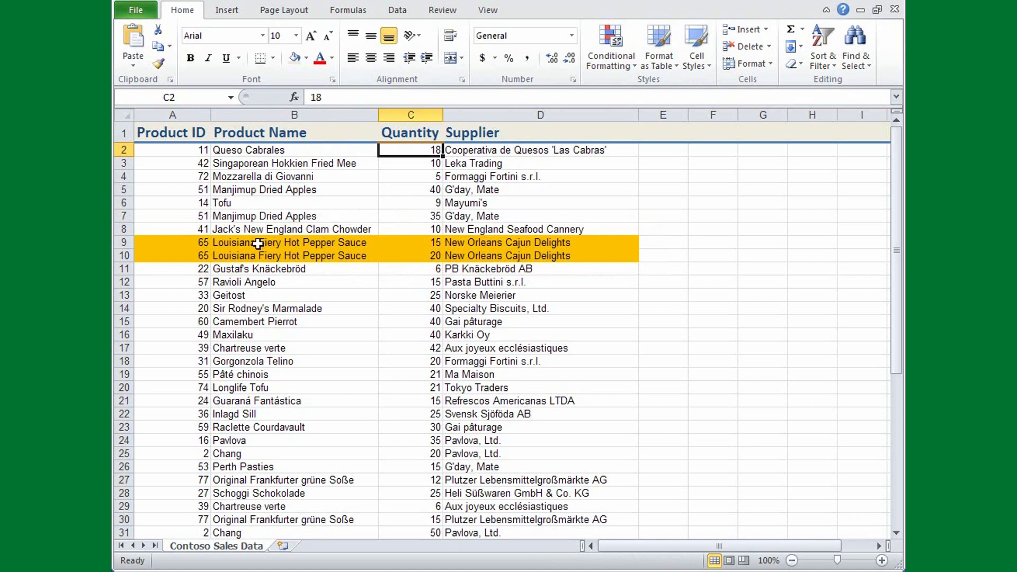
Clear formats from A9:D10 to remove the gold highlight on the duplicate rows.
left_click_drag(171, 242, 499, 251)
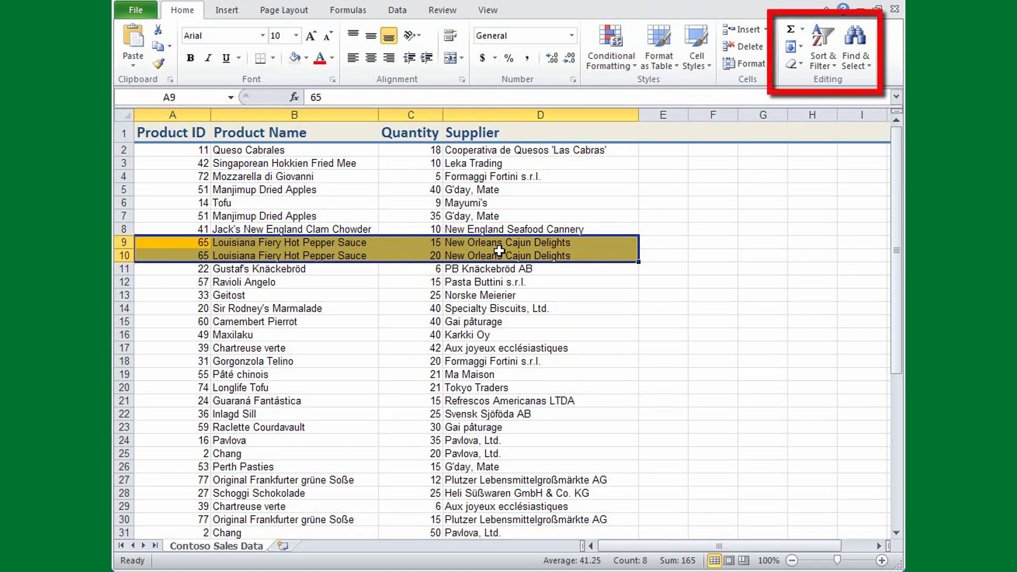
left_click(798, 64)
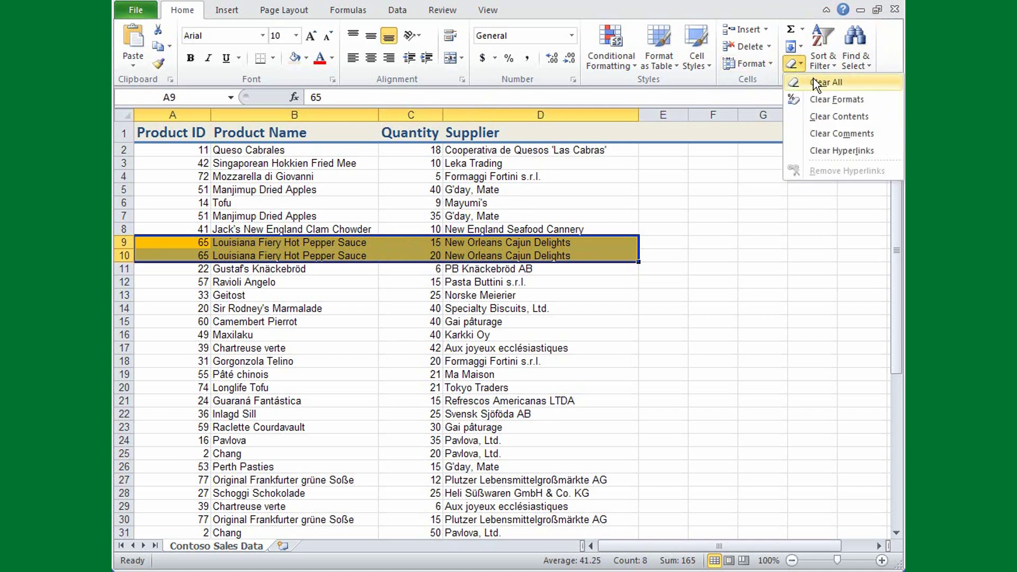
left_click(830, 103)
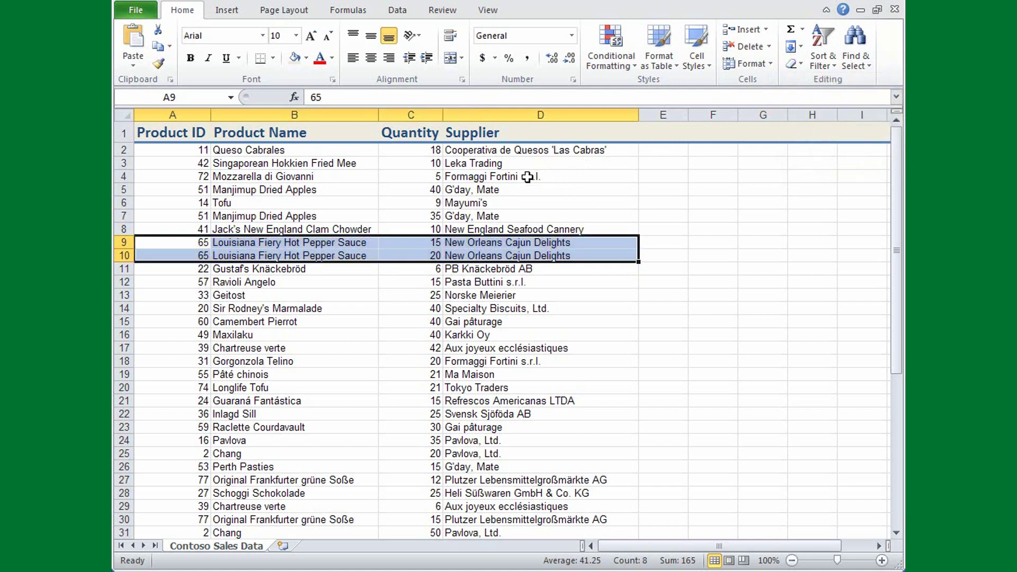
left_click(418, 190)
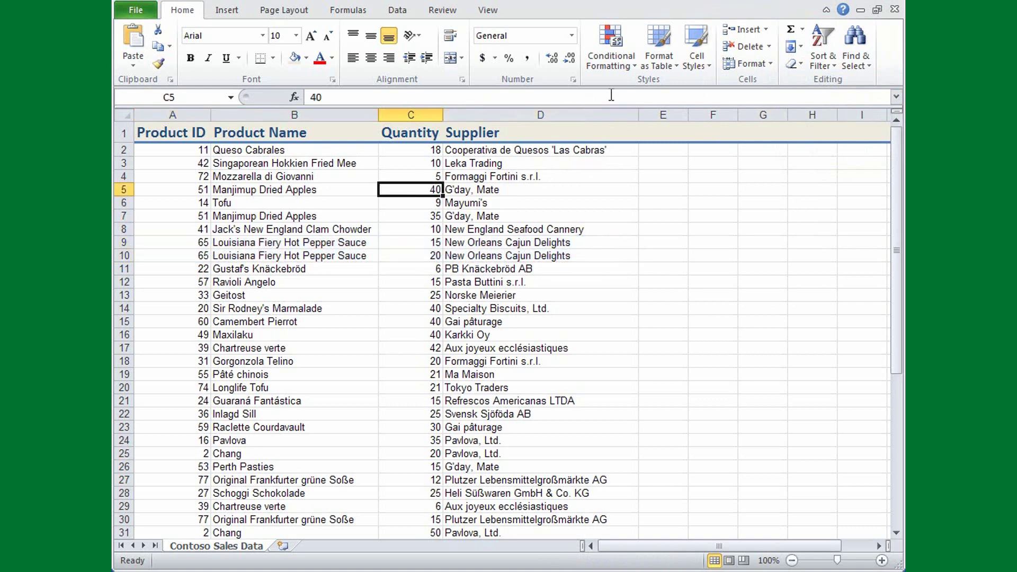
Insert an empty column C, then copy column C, Product Category, from the source workbook.
left_click(767, 30)
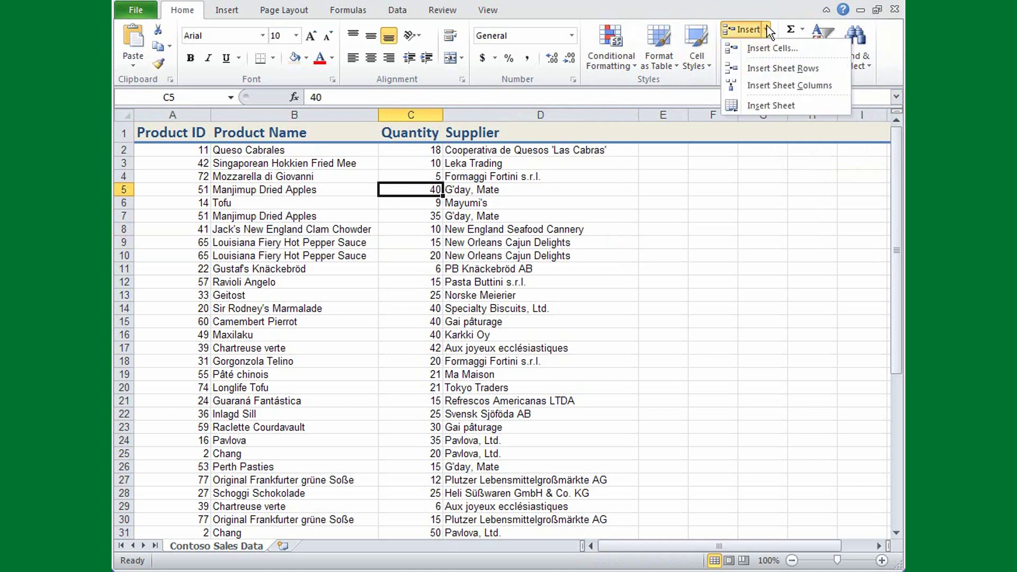
left_click(776, 88)
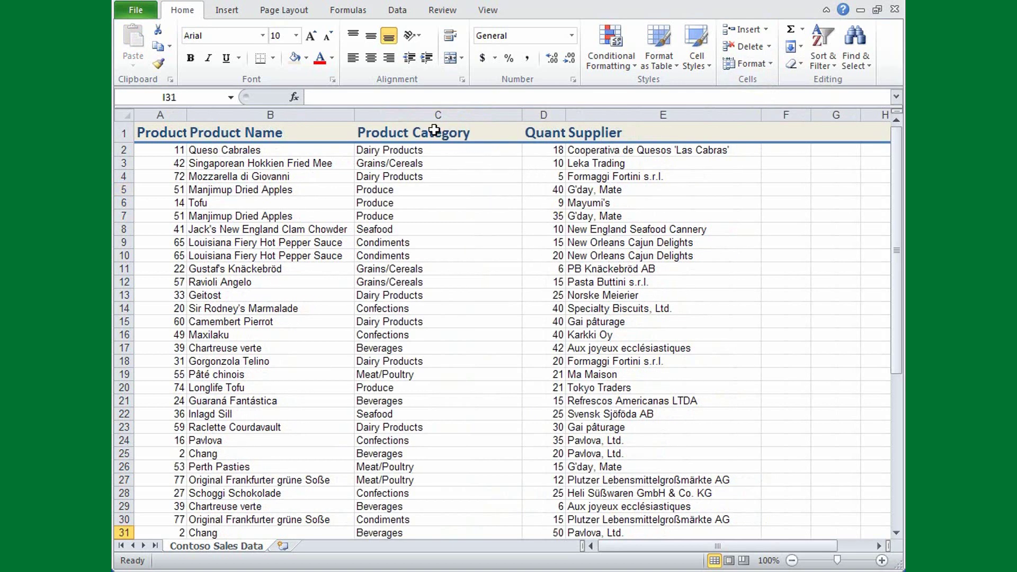
left_click(422, 113)
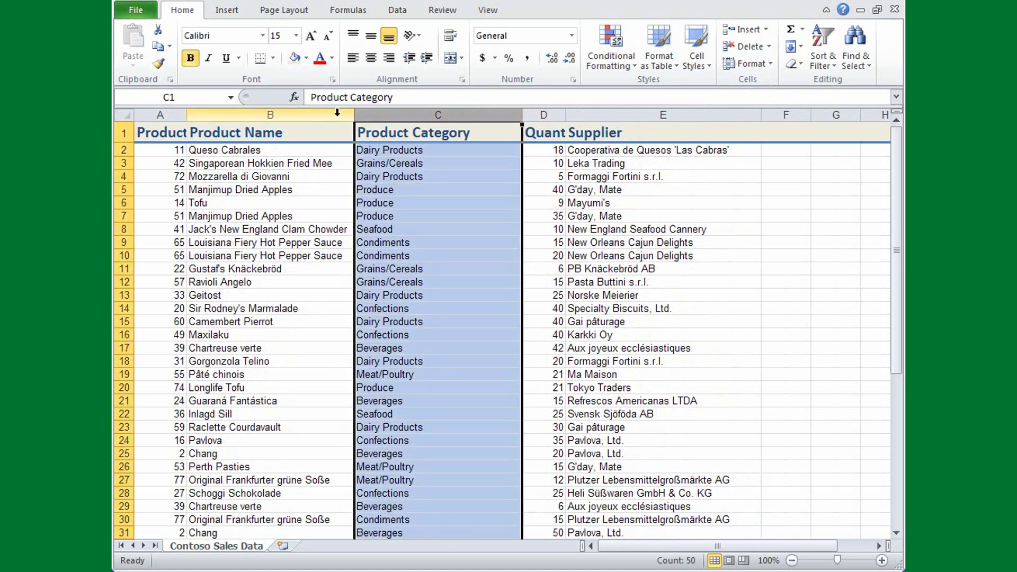
left_click(157, 47)
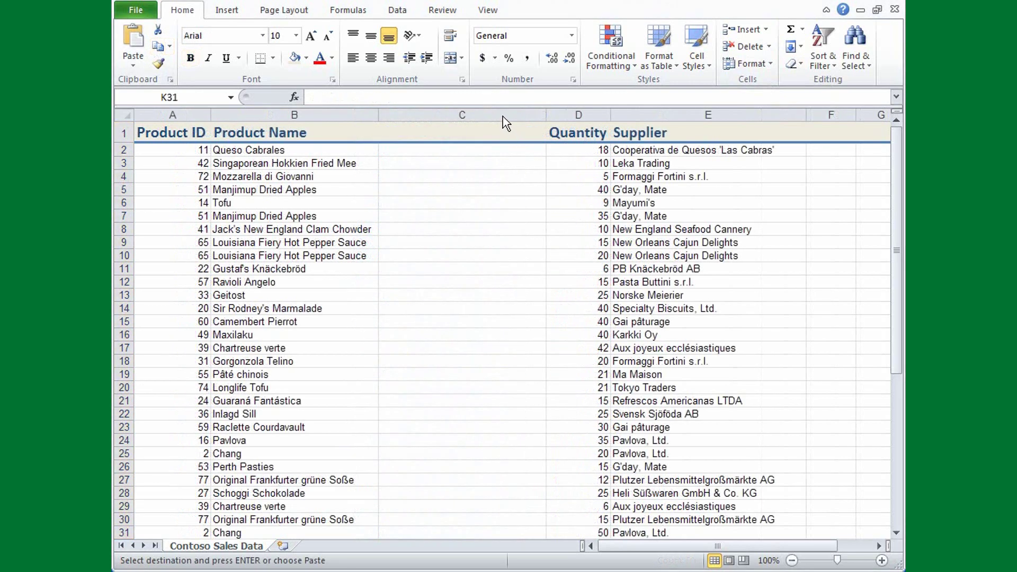
Paste the Product Category column into empty column C, then show the Paste Options.
left_click(501, 114)
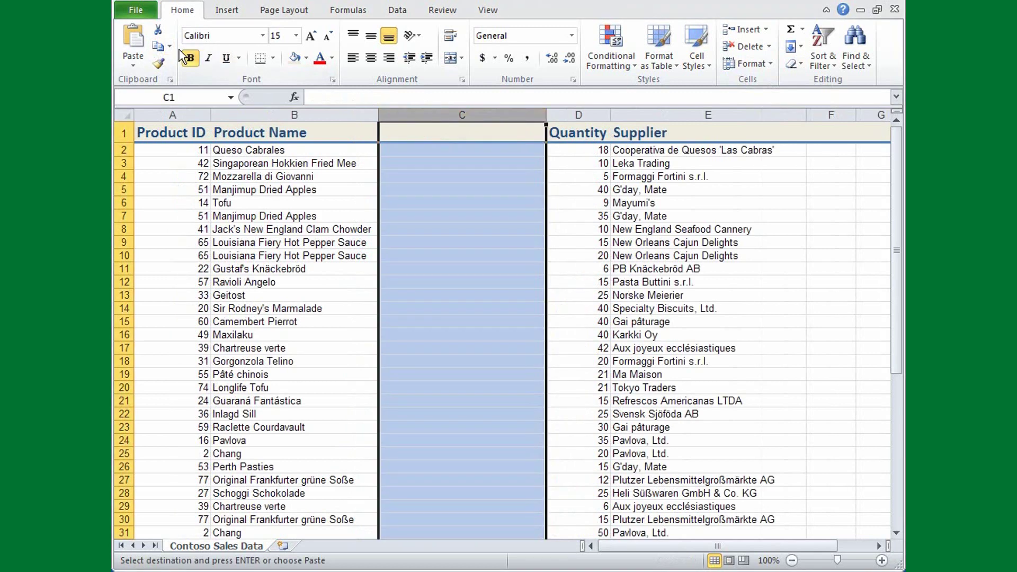
left_click(135, 42)
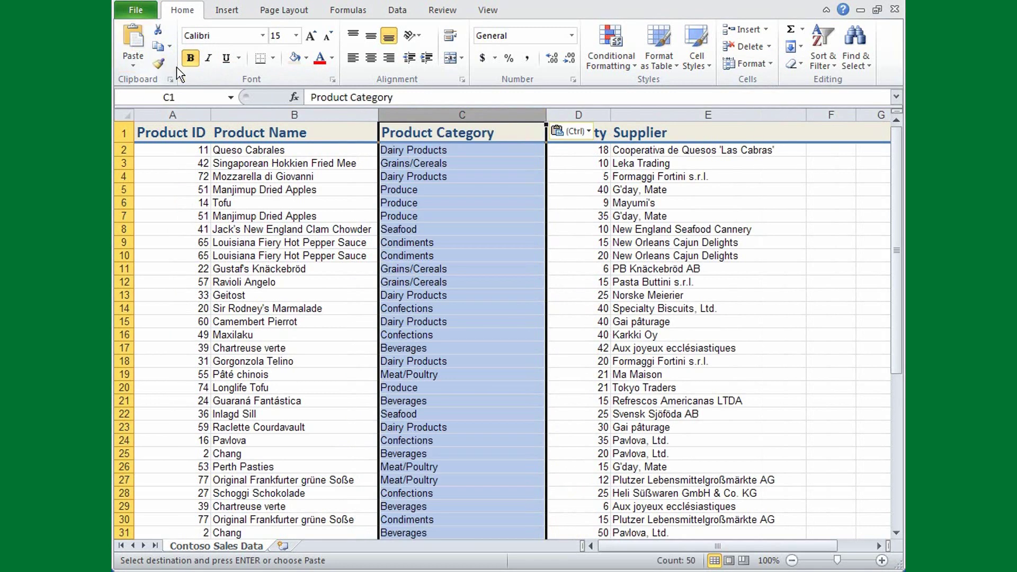
left_click(588, 132)
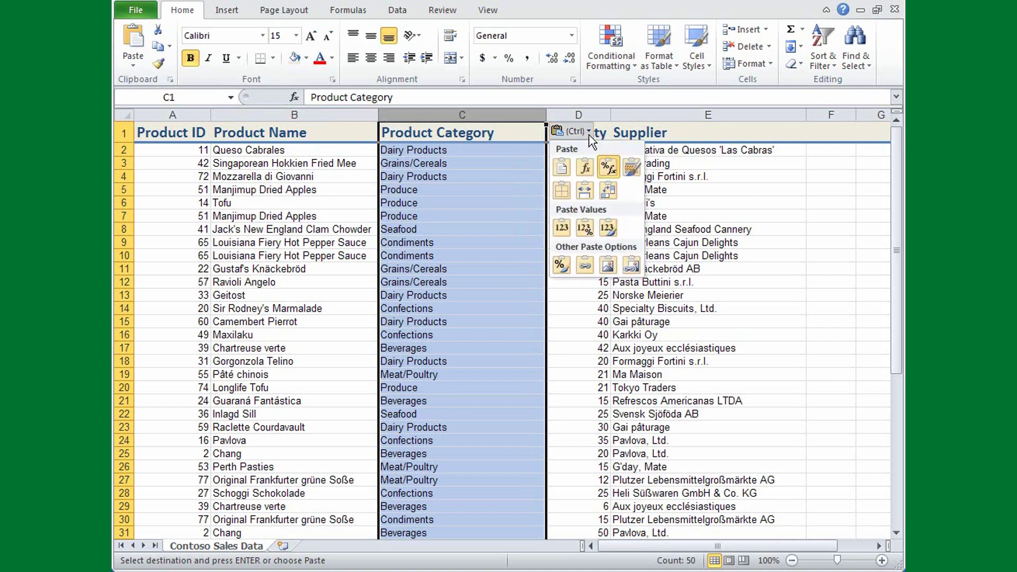